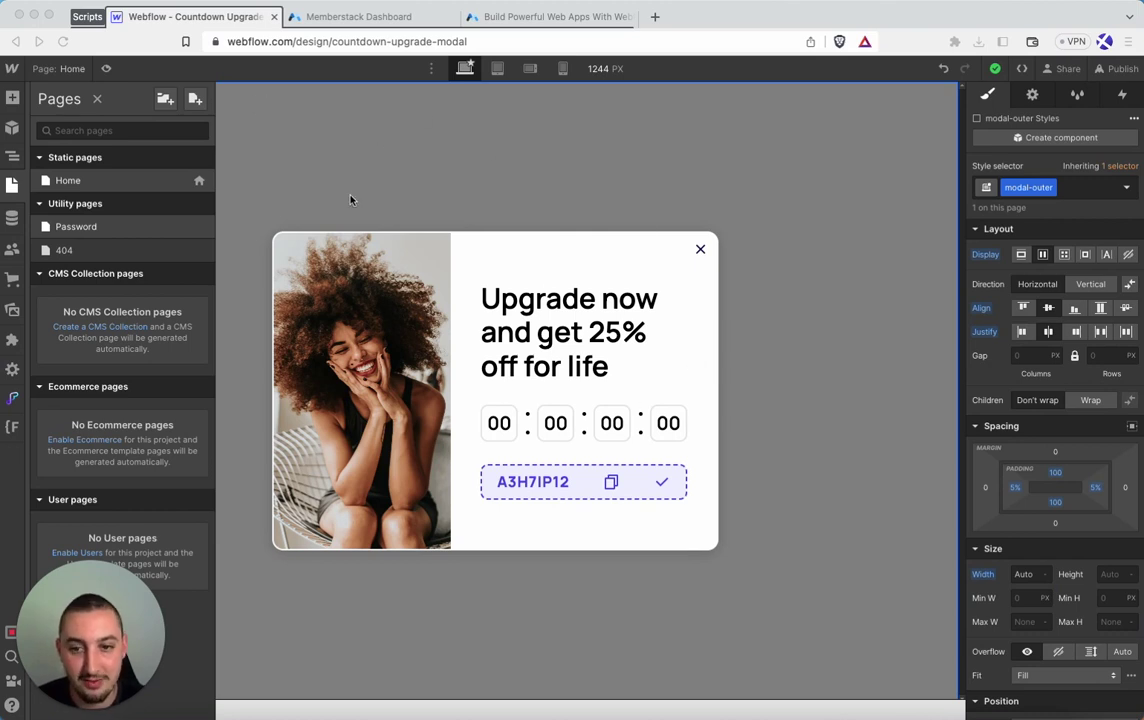
# Preview the modal, copy coupon code A3H7IP12 to test the confirmation, then exit preview
pyautogui.click(107, 69)
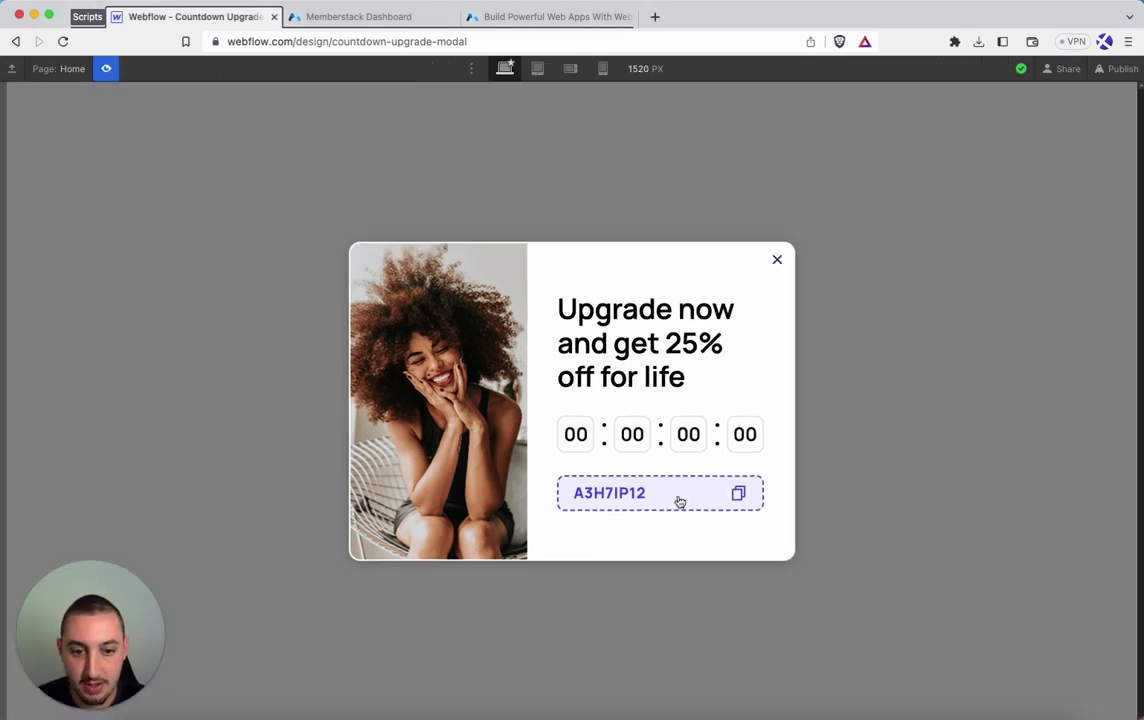
pyautogui.click(596, 502)
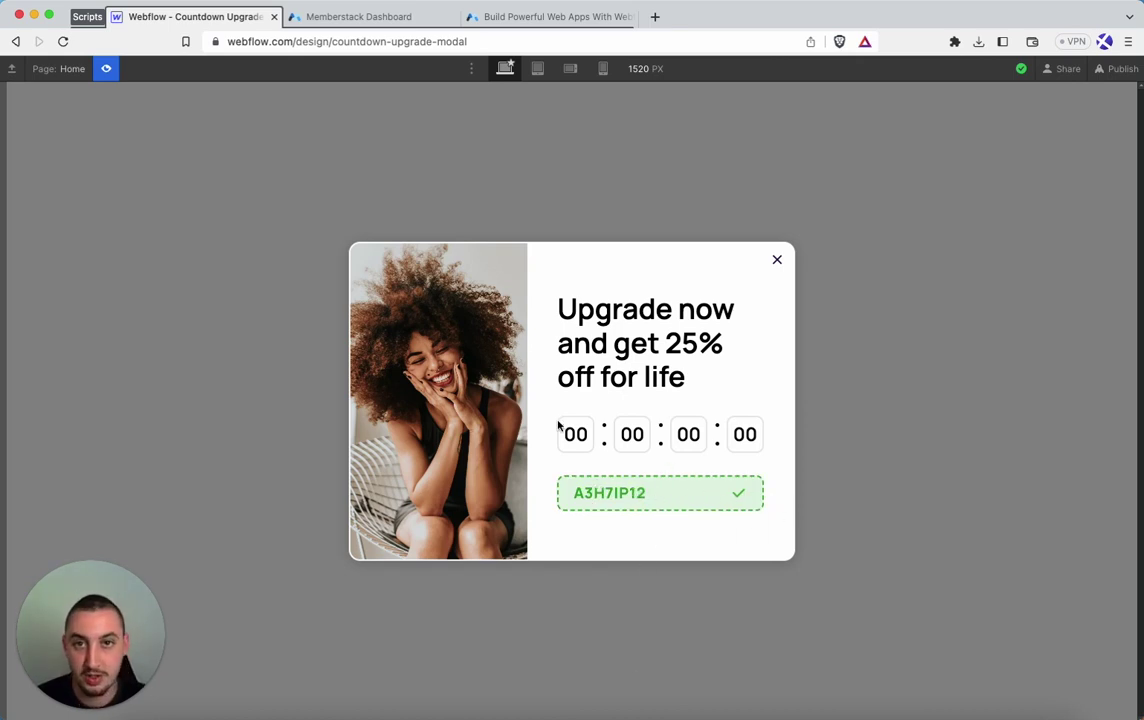
pyautogui.click(105, 68)
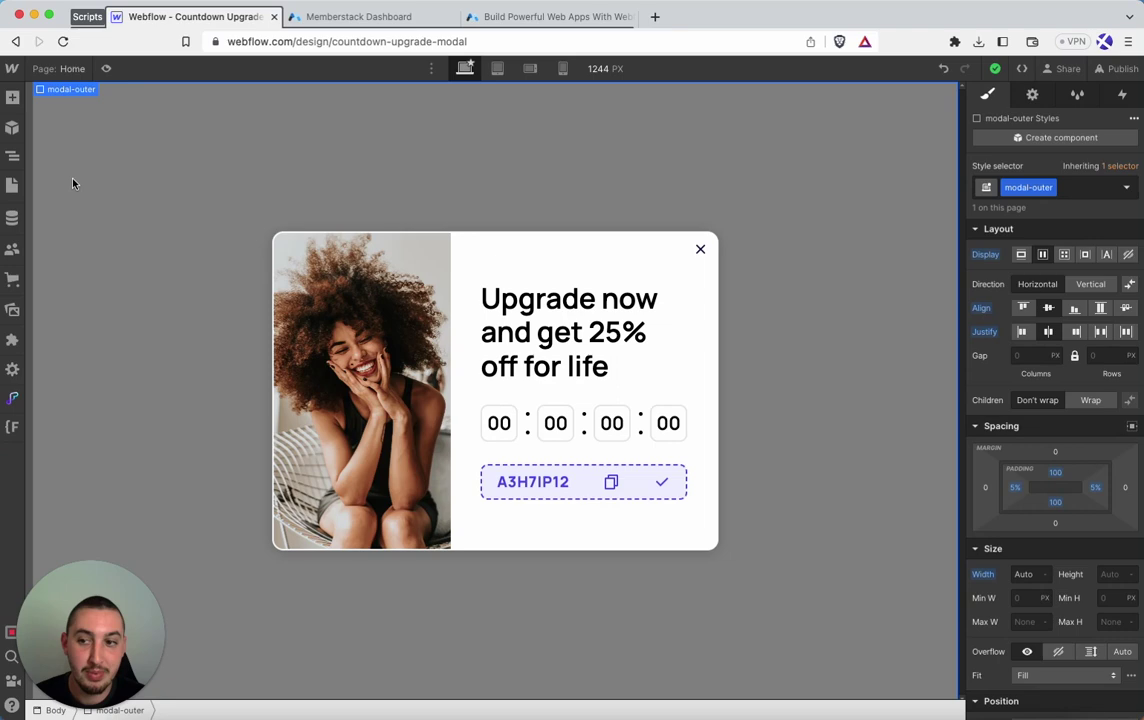
# Open the Home page settings and scroll to the MemberScript #8 copy-to-clipboard script in Before </body>
pyautogui.click(12, 185)
pyautogui.click(199, 180)
pyautogui.scroll(-15, 345, 319)
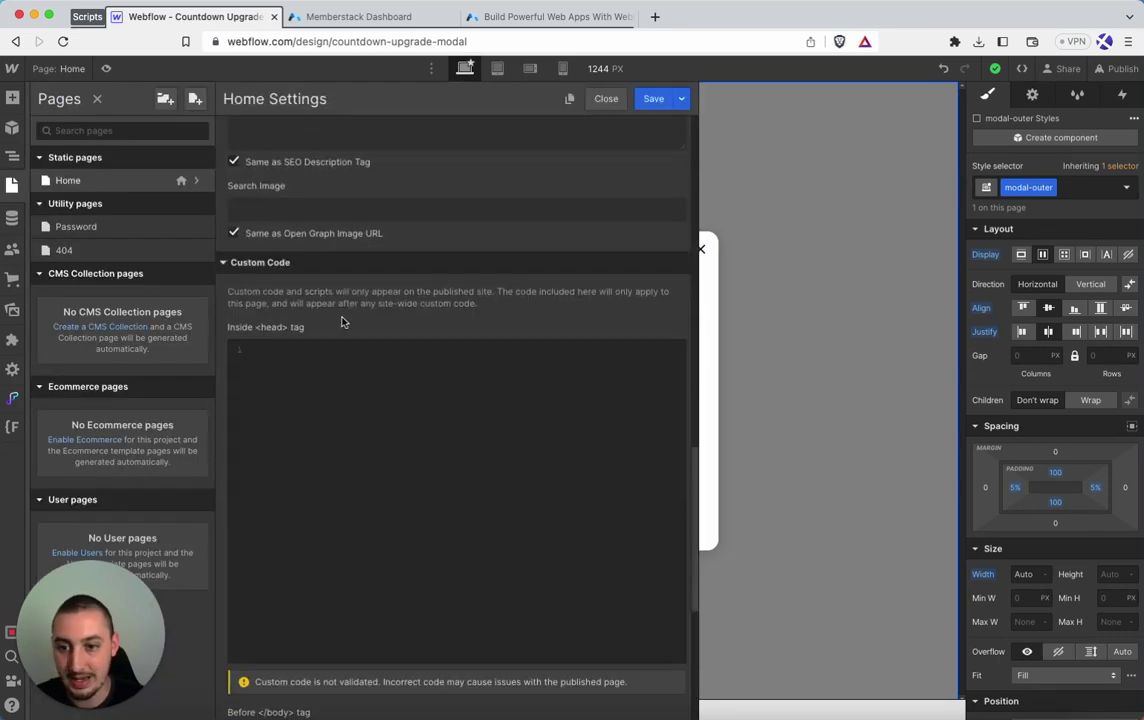
pyautogui.scroll(-5, 349, 319)
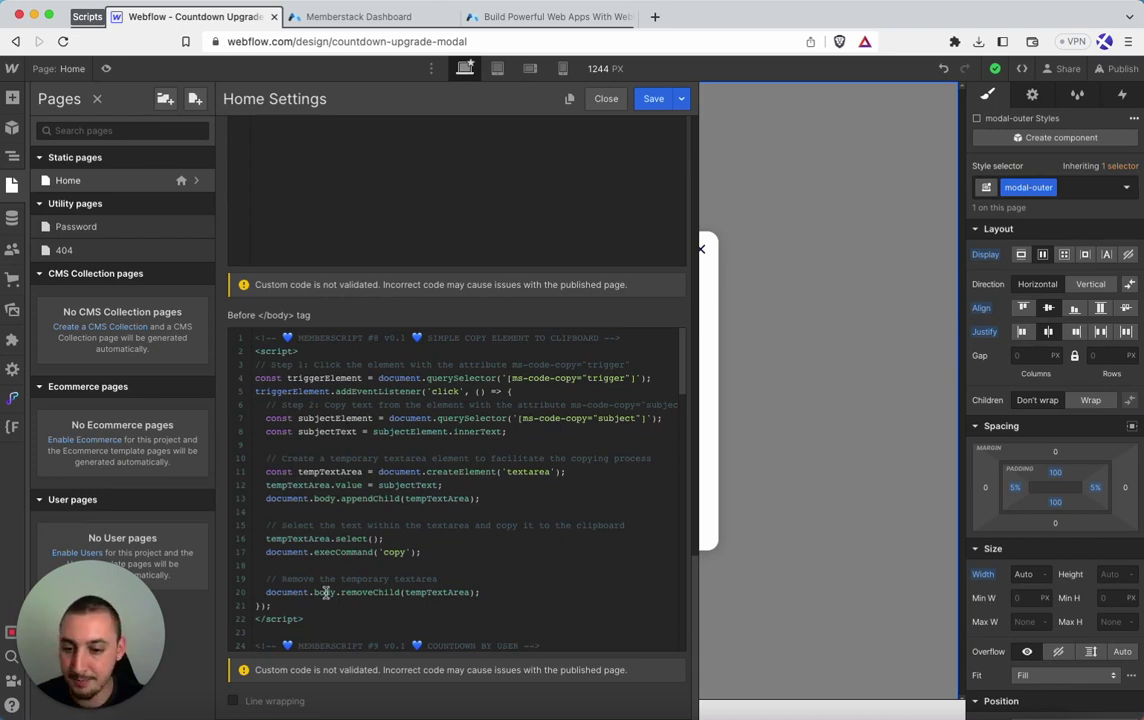
# Check coupon-wrap's ms-code-copy="trigger" attribute and the code text's ms-code-copy="subject" attribute
pyautogui.click(606, 101)
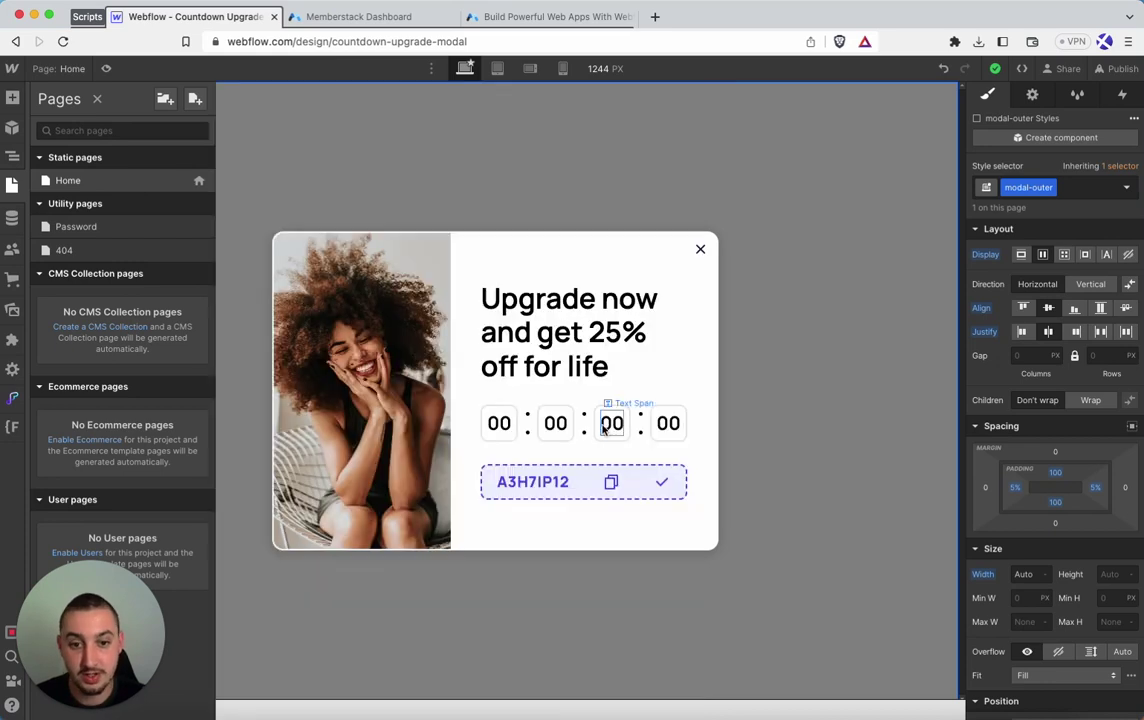
pyautogui.click(577, 480)
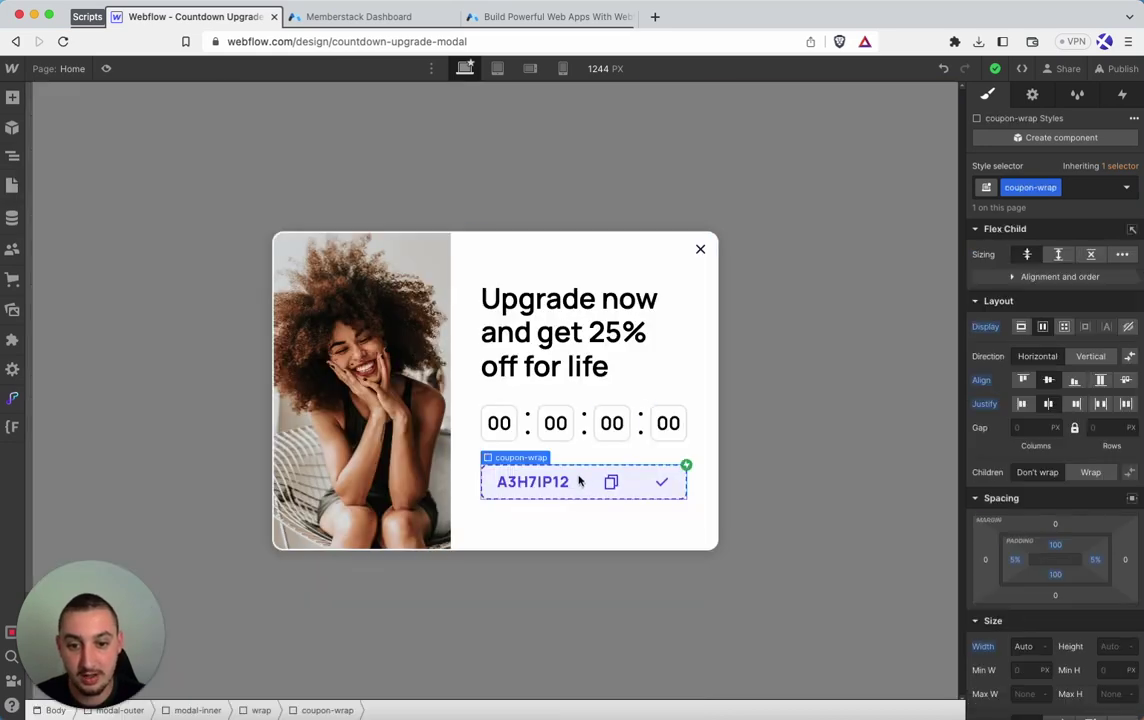
pyautogui.click(1032, 94)
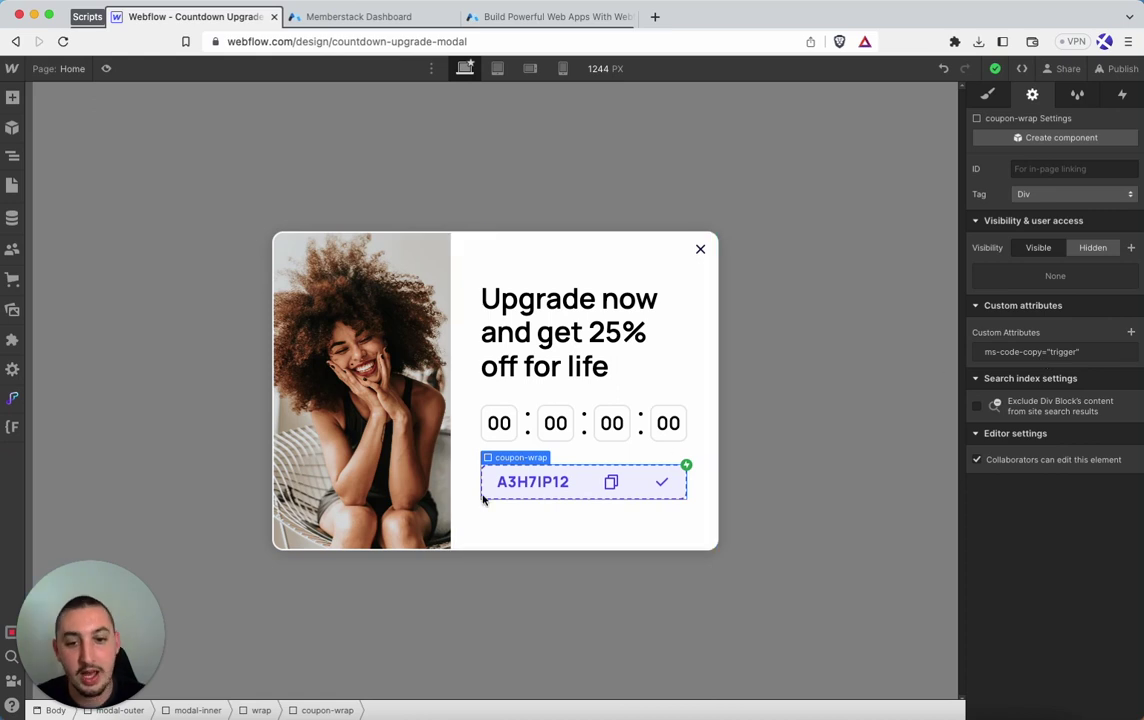
pyautogui.click(523, 487)
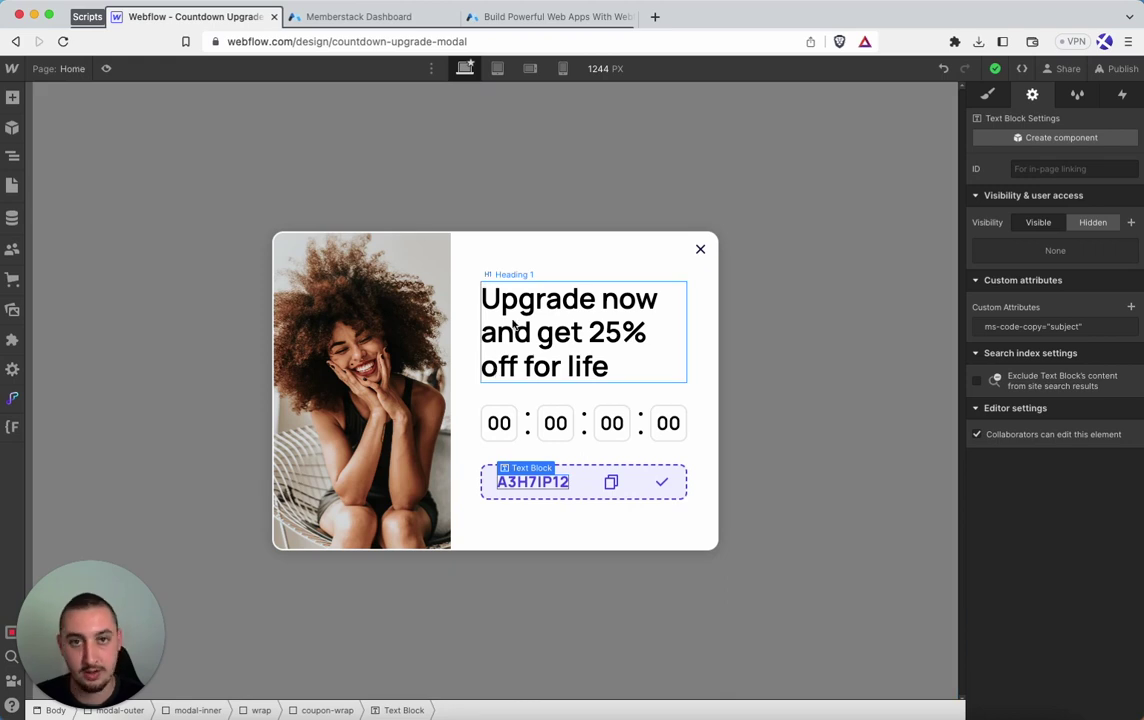
# Open the published staging site and copy the coupon code while the timer counts down
pyautogui.click(1114, 68)
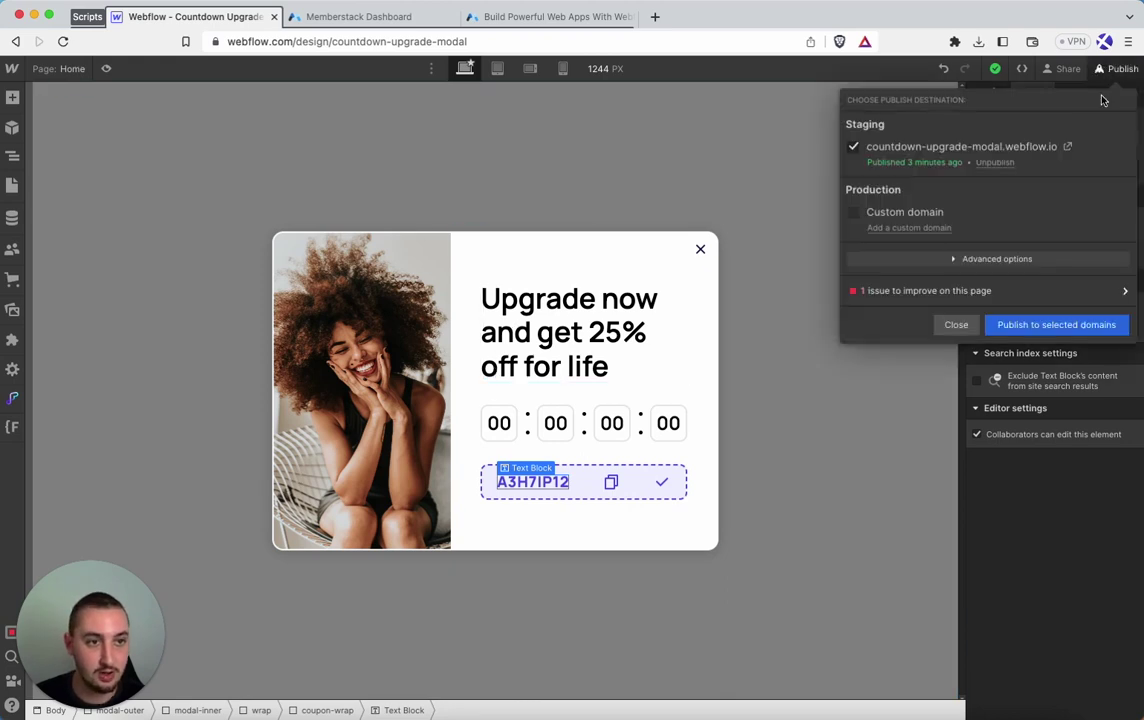
pyautogui.click(1067, 146)
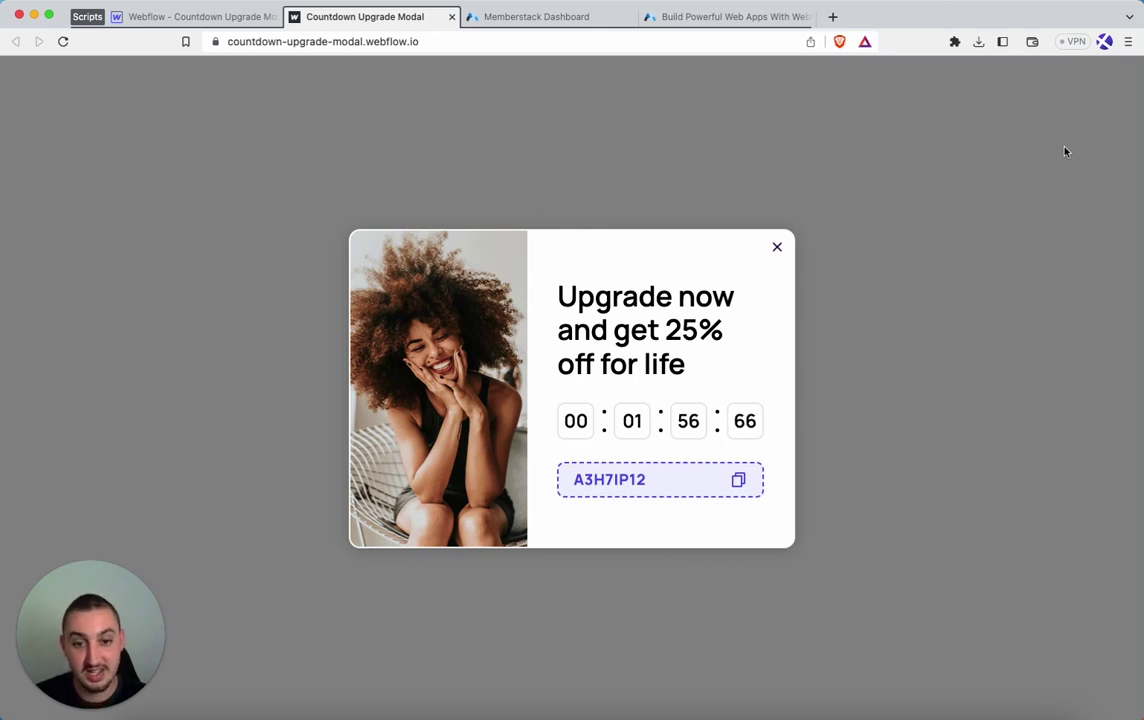
pyautogui.click(739, 480)
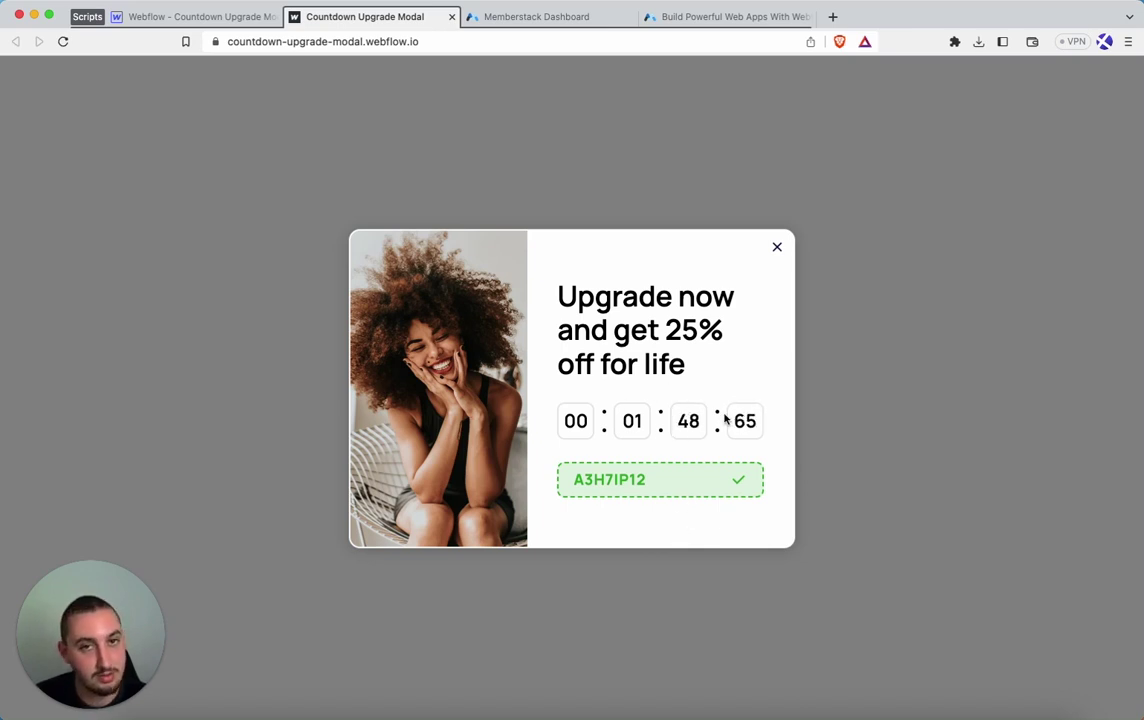
# Back in the Designer, inspect the attributes on the hours, minutes, seconds and milliseconds numbers
pyautogui.click(197, 17)
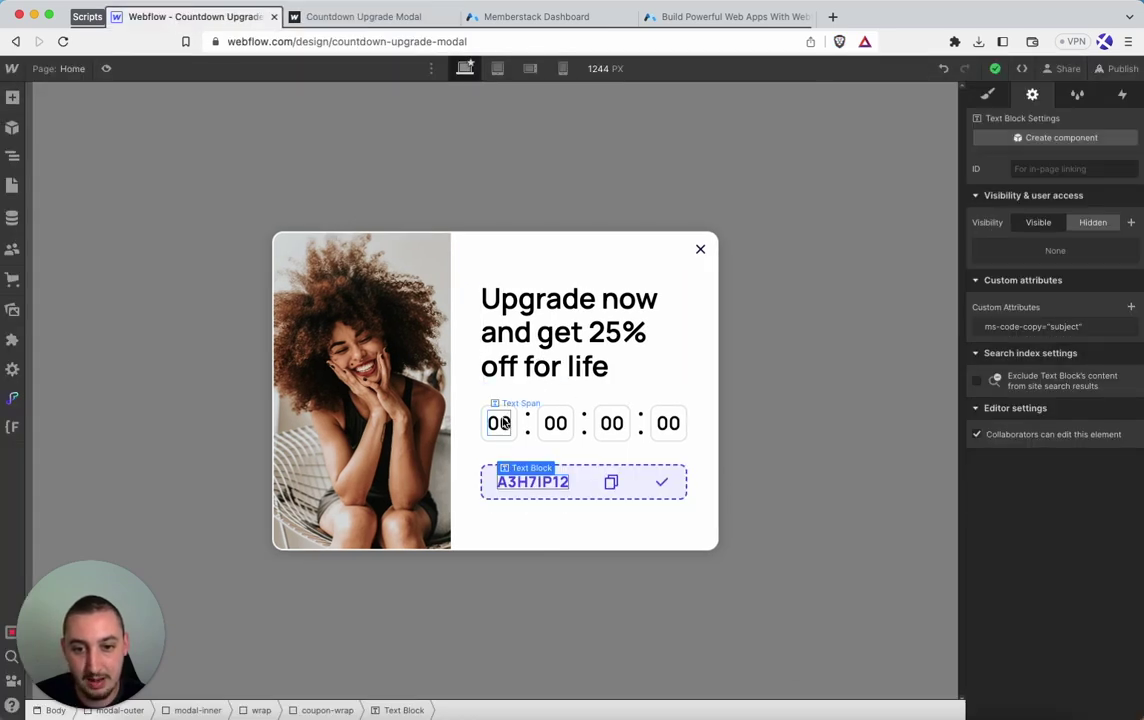
pyautogui.click(499, 425)
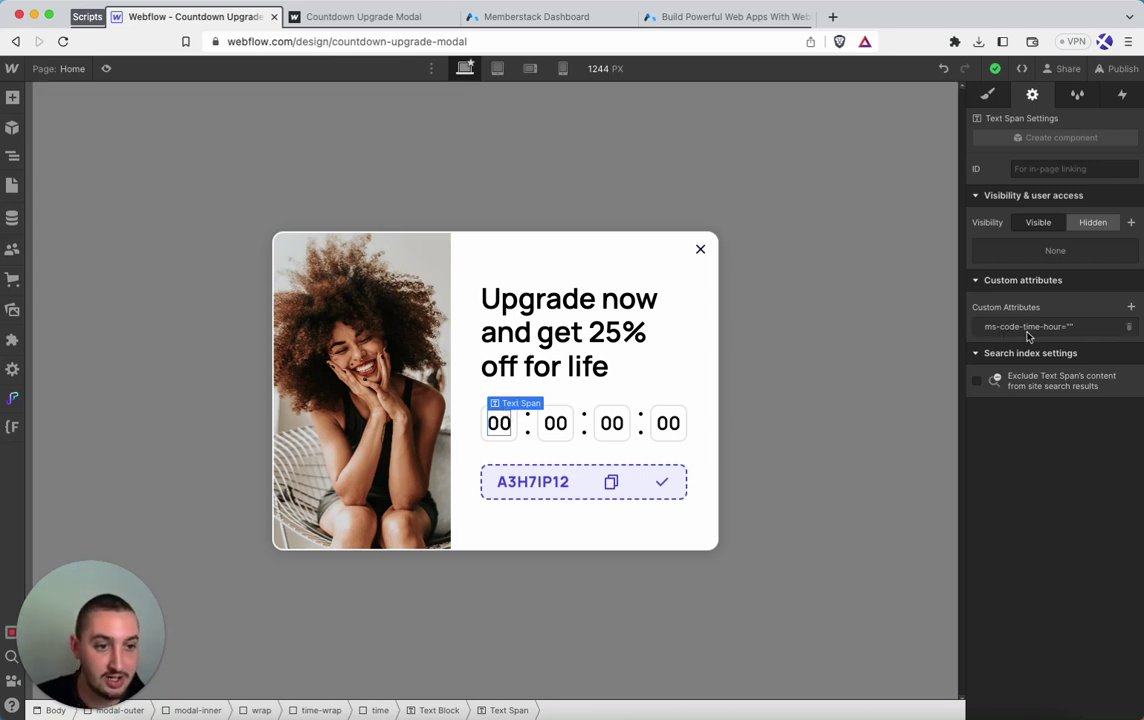
pyautogui.click(555, 424)
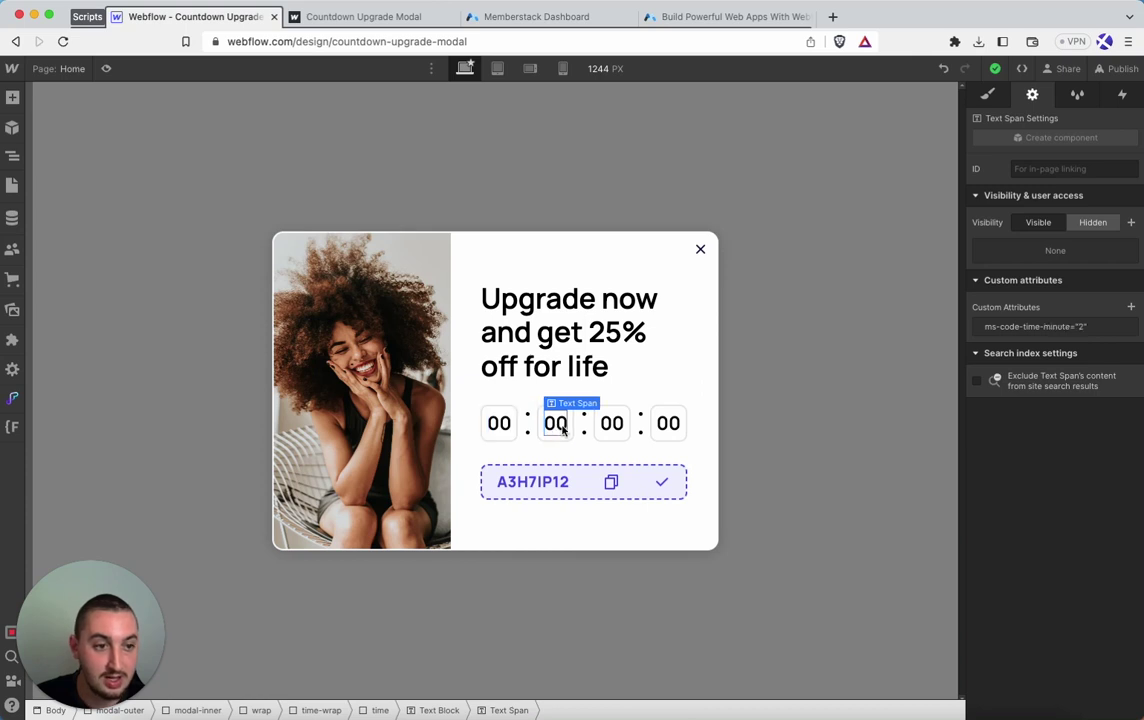
pyautogui.click(612, 424)
pyautogui.click(662, 424)
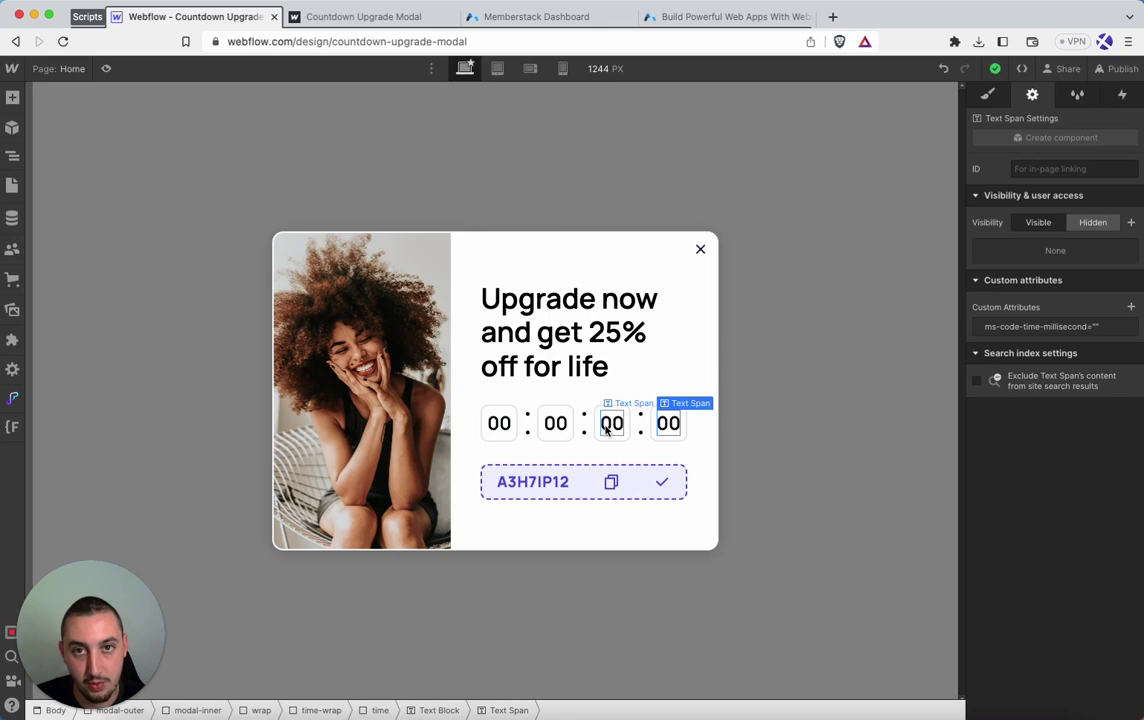
# Recheck the minutes span (ms-code-time-minute="2") and seconds span against the live countdown
pyautogui.click(553, 430)
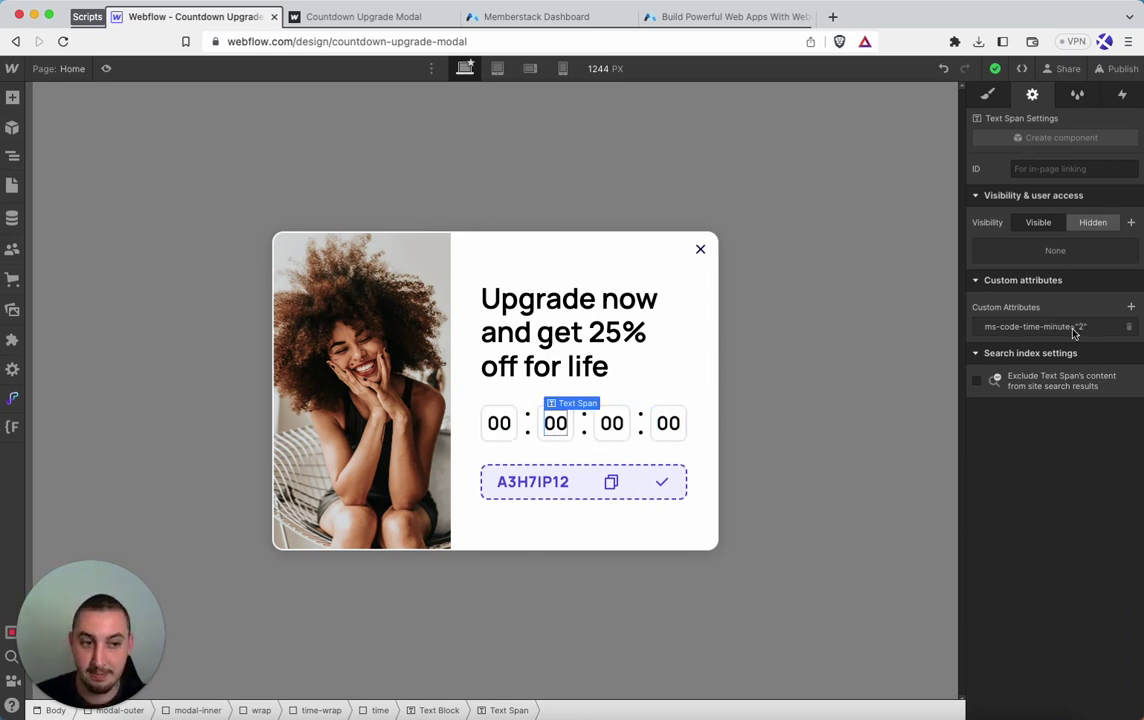
pyautogui.click(614, 424)
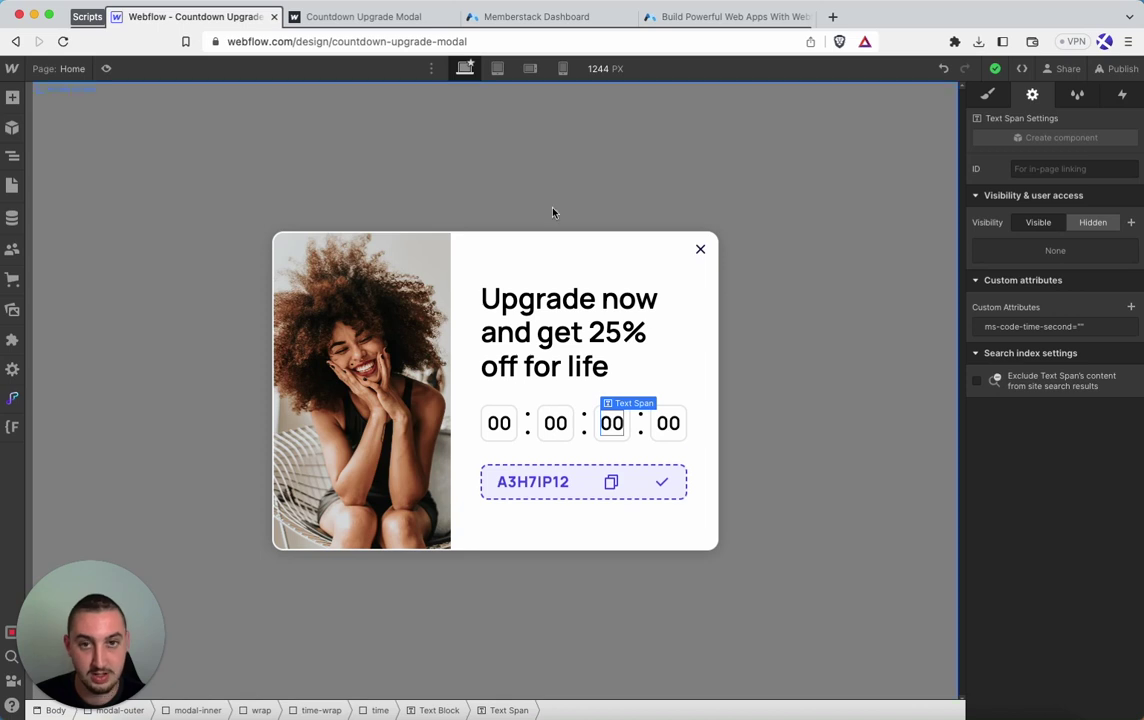
pyautogui.click(379, 17)
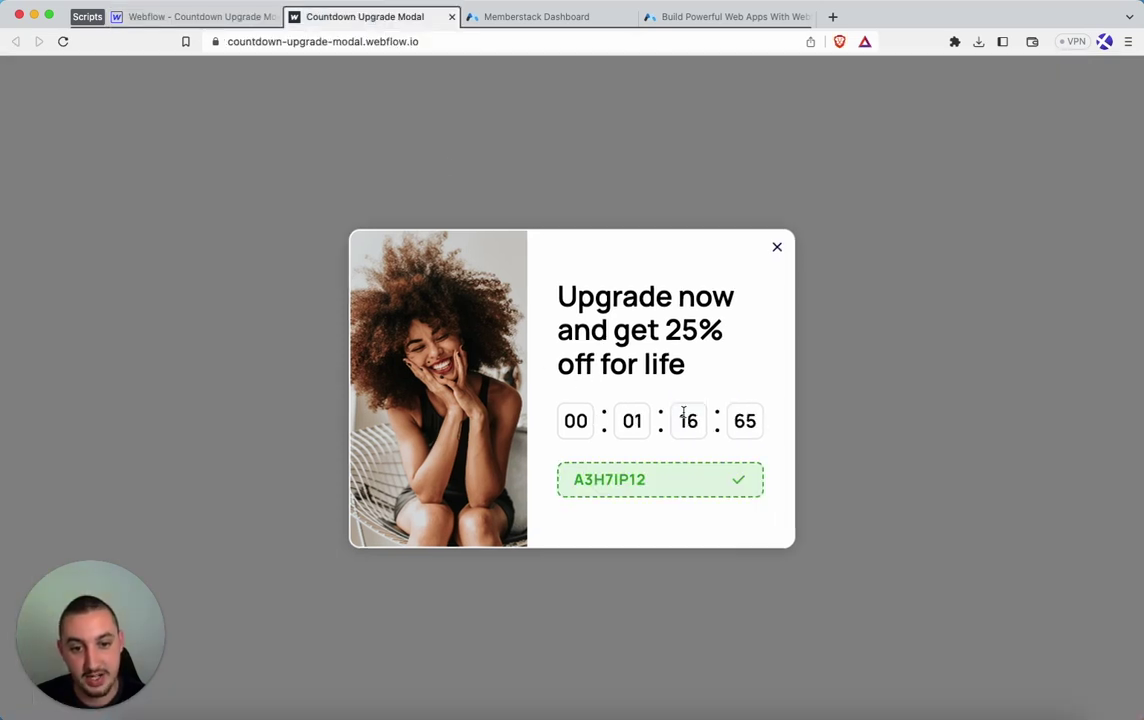
pyautogui.click(188, 17)
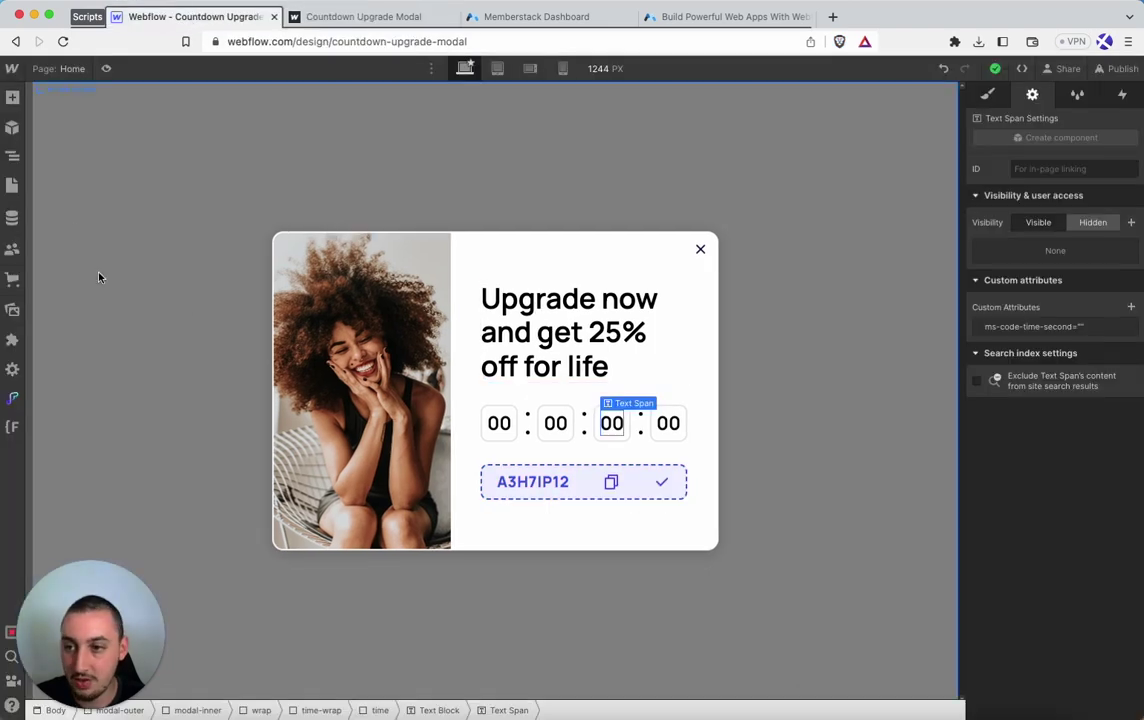
# Open Home page settings and scroll through the copy-to-clipboard and MemberScript #9 countdown scripts
pyautogui.click(12, 186)
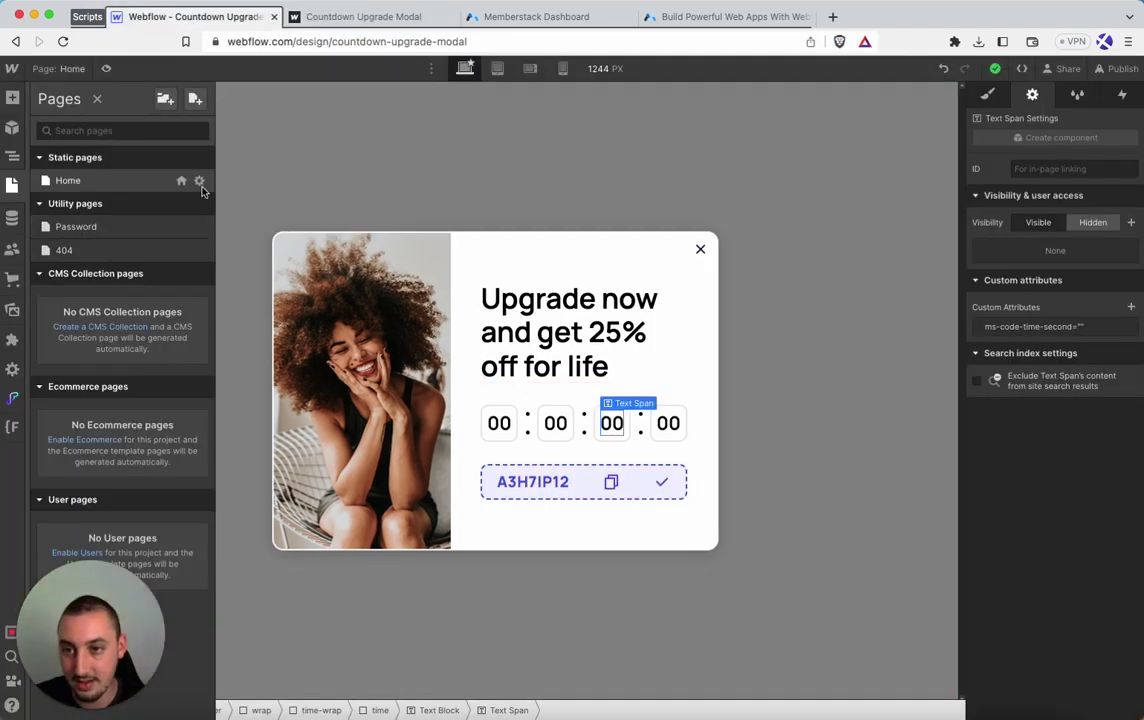
pyautogui.click(196, 180)
pyautogui.scroll(-20, 345, 352)
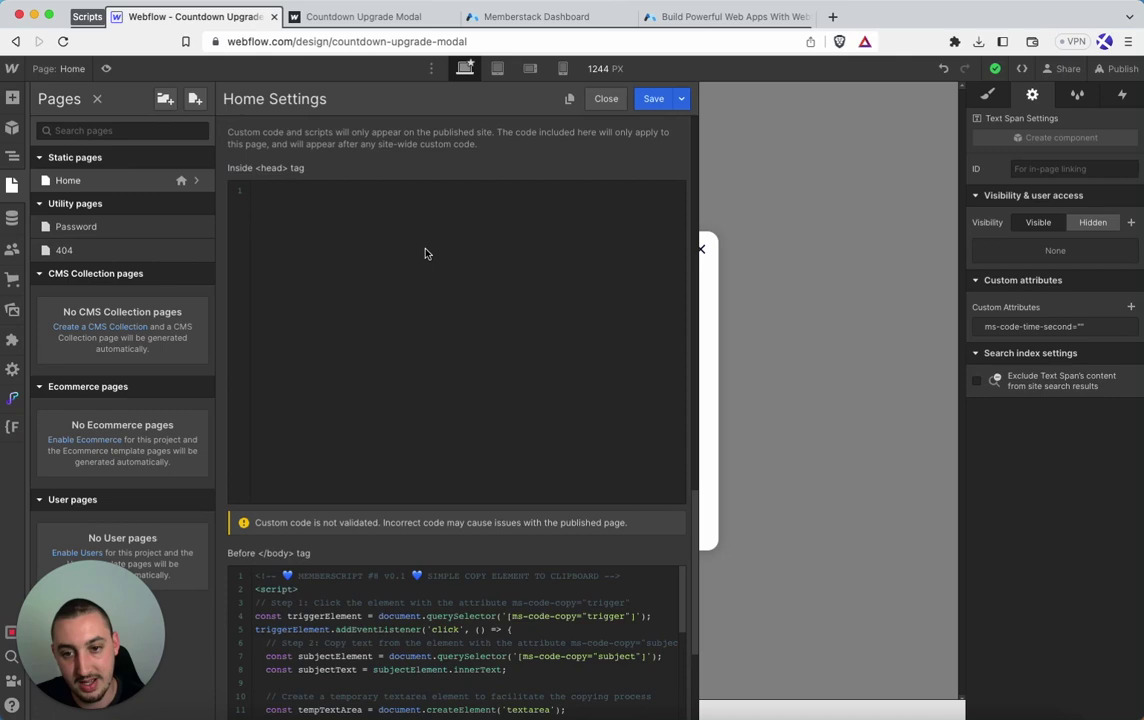
pyautogui.scroll(-10, 445, 527)
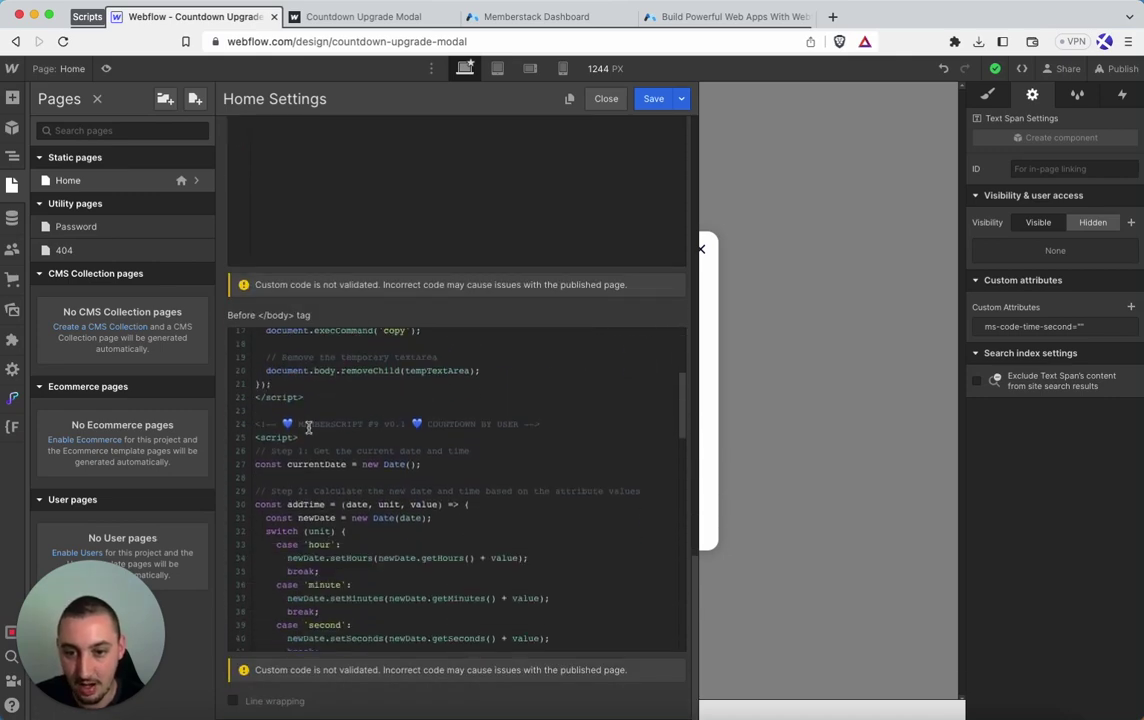
pyautogui.scroll(-15, 491, 430)
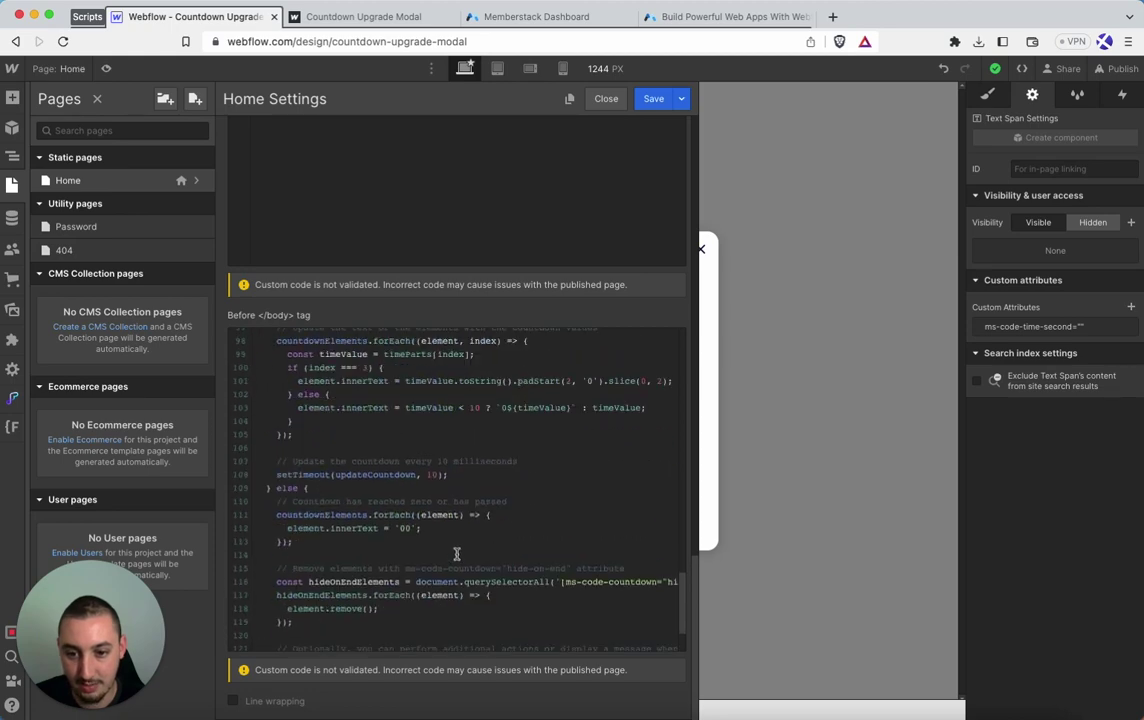
pyautogui.scroll(12, 372, 565)
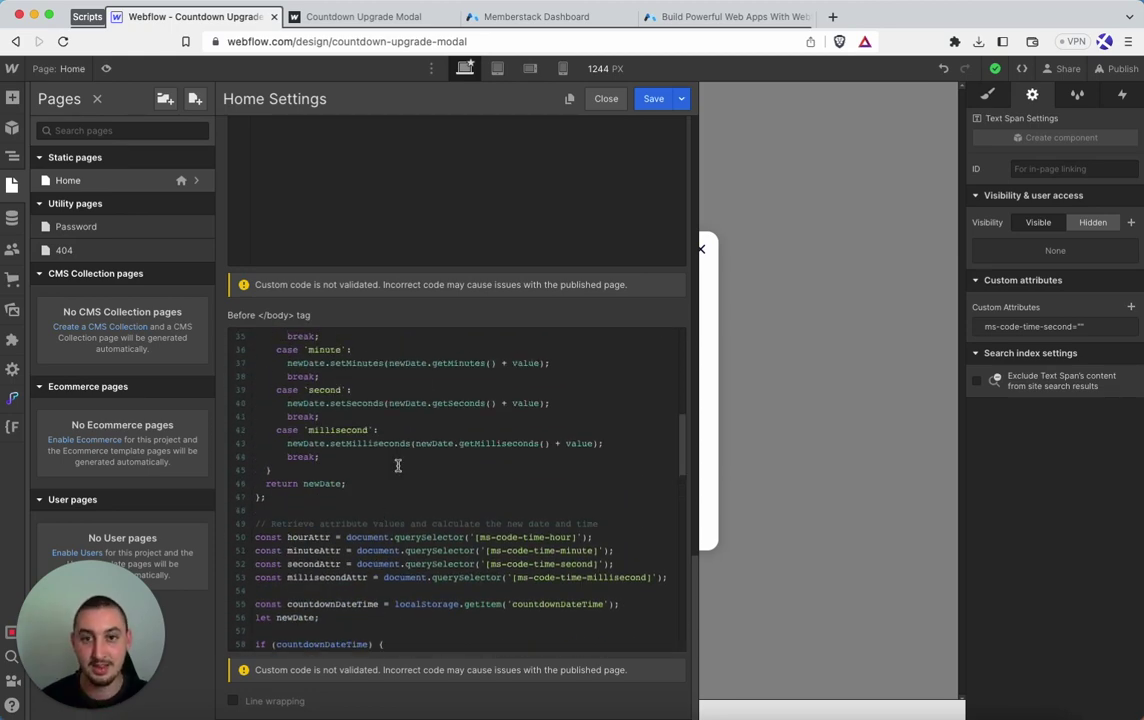
# Switch to the published staging page and open DevTools with Inspect
pyautogui.click(606, 99)
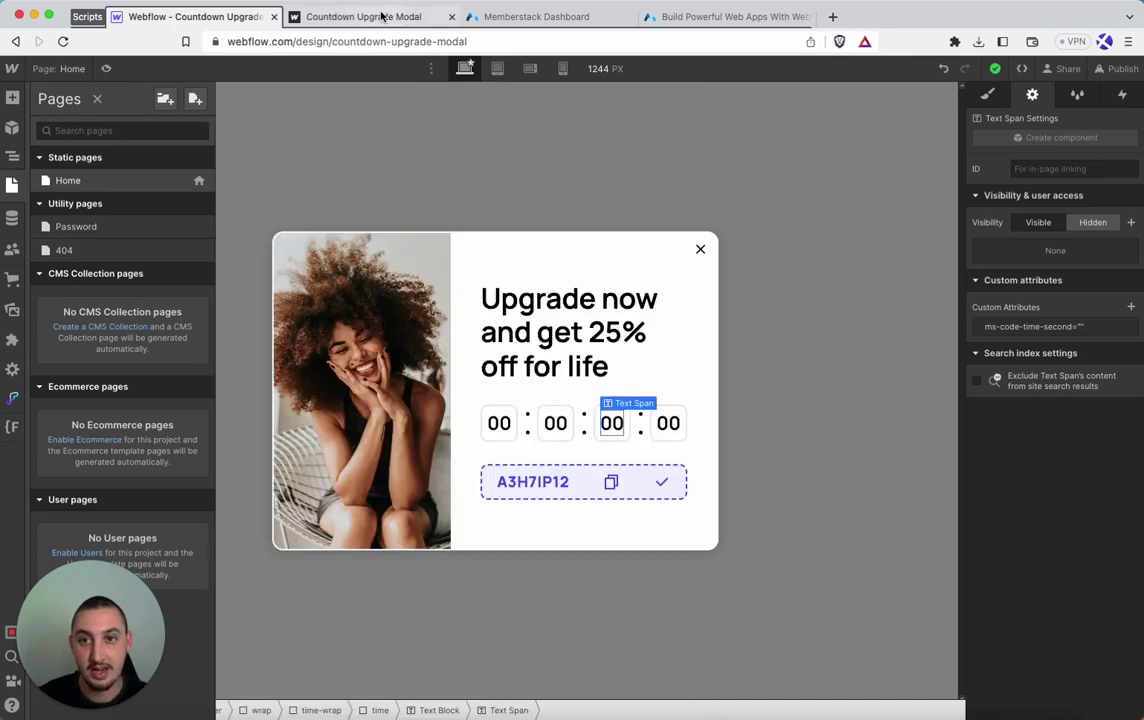
pyautogui.hotkey('ctrl', 'Tab')
pyautogui.rightClick(853, 283)
pyautogui.click(880, 512)
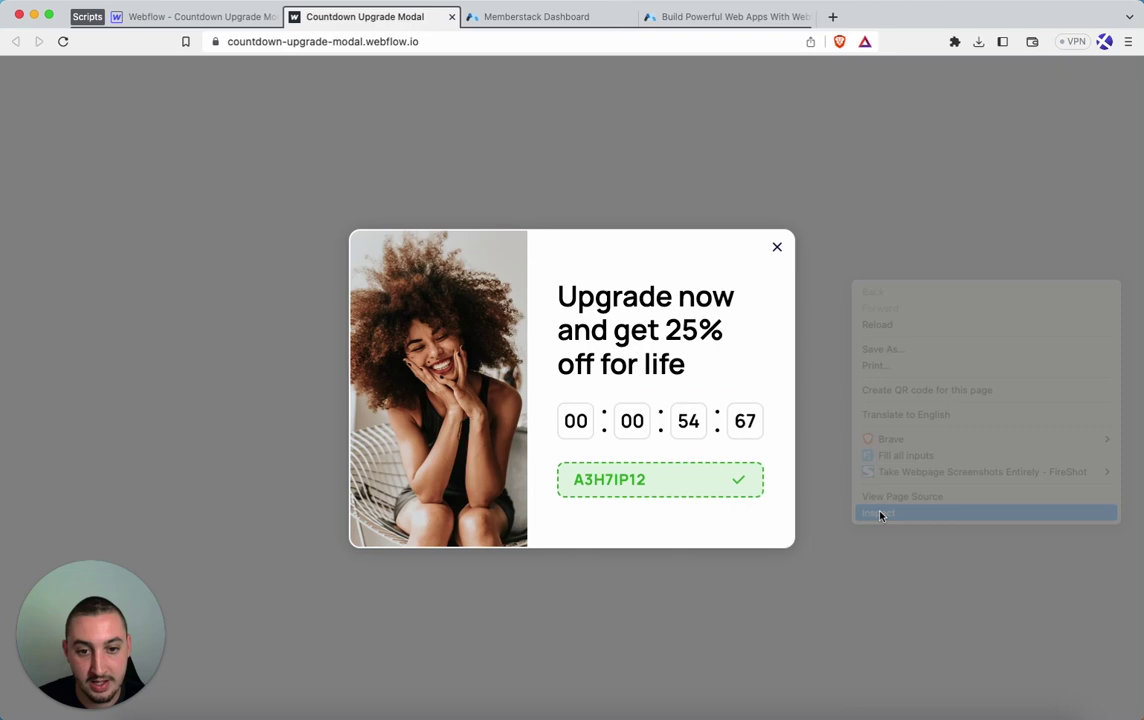
# Check countdownDateTime (Tue May 23 2023 15:04:01) in Application Local Storage, then reload the page
pyautogui.click(1018, 65)
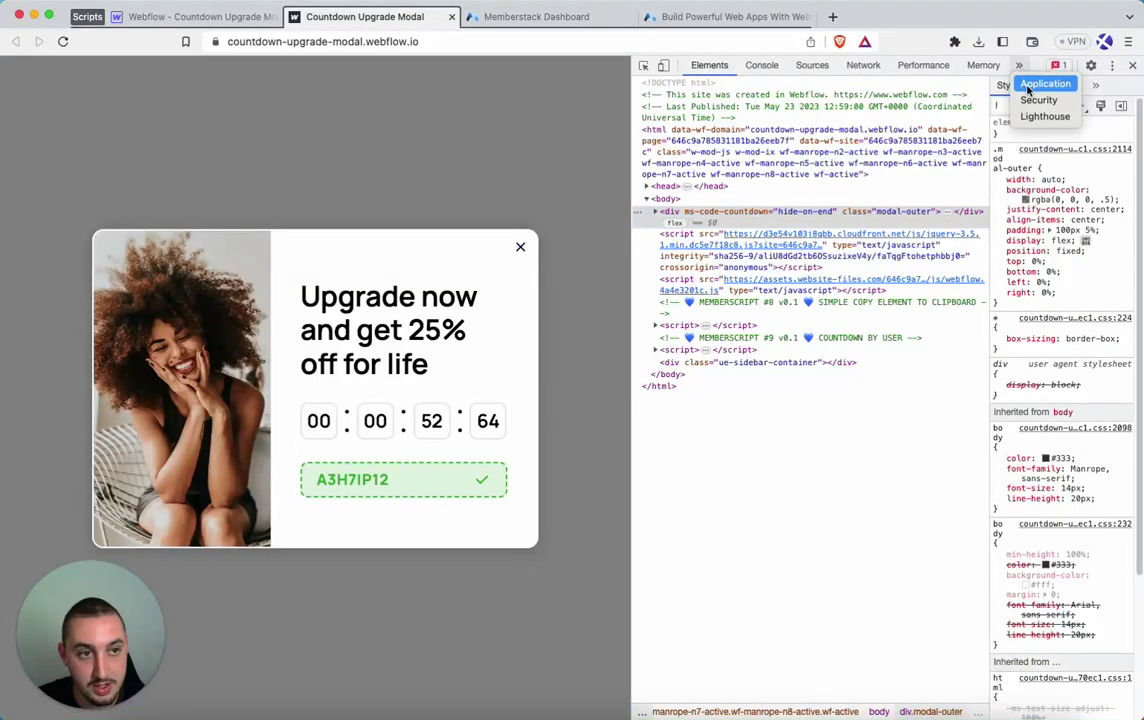
pyautogui.click(1043, 85)
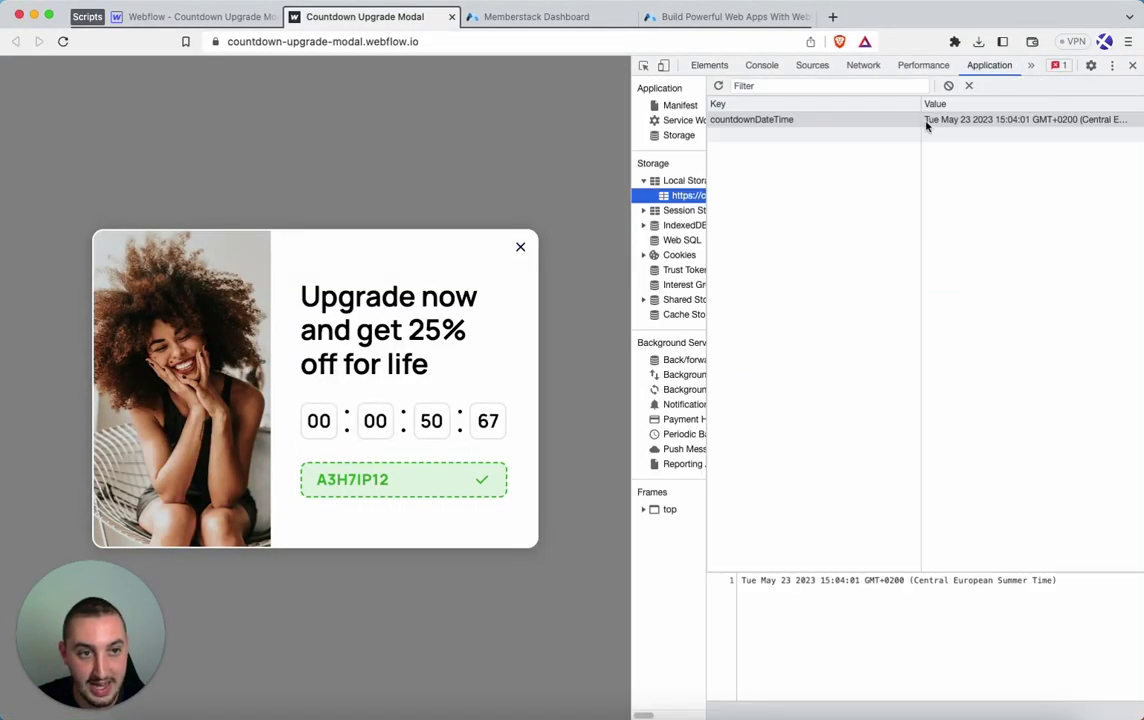
pyautogui.click(885, 120)
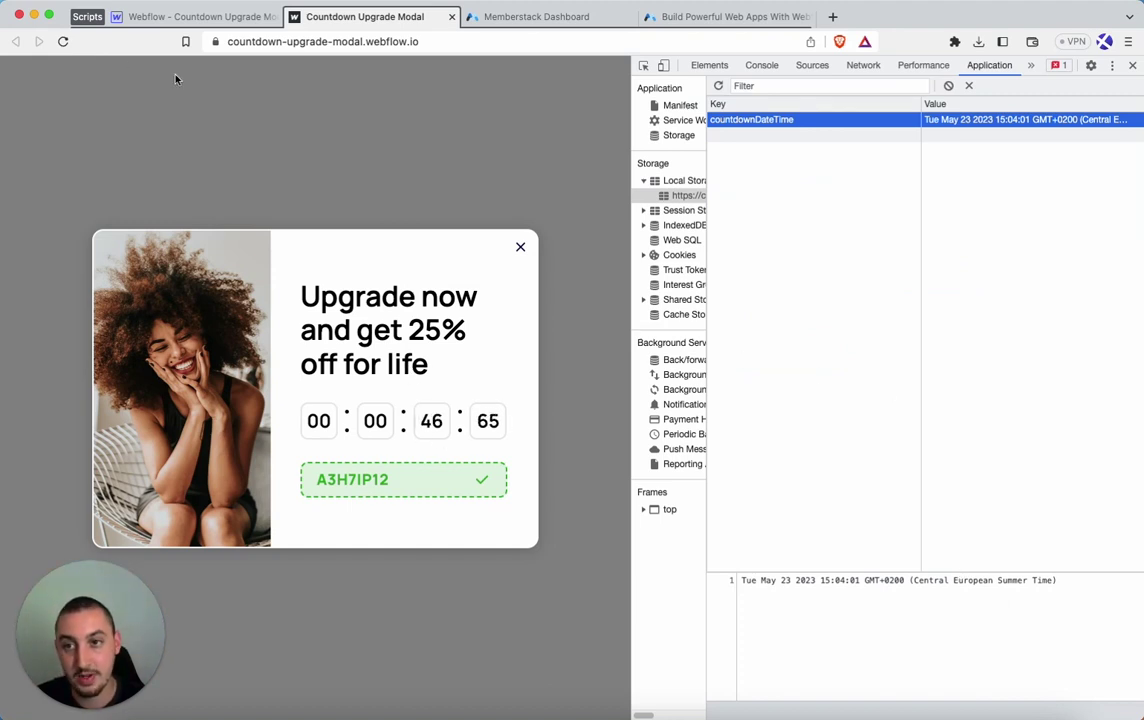
pyautogui.click(62, 41)
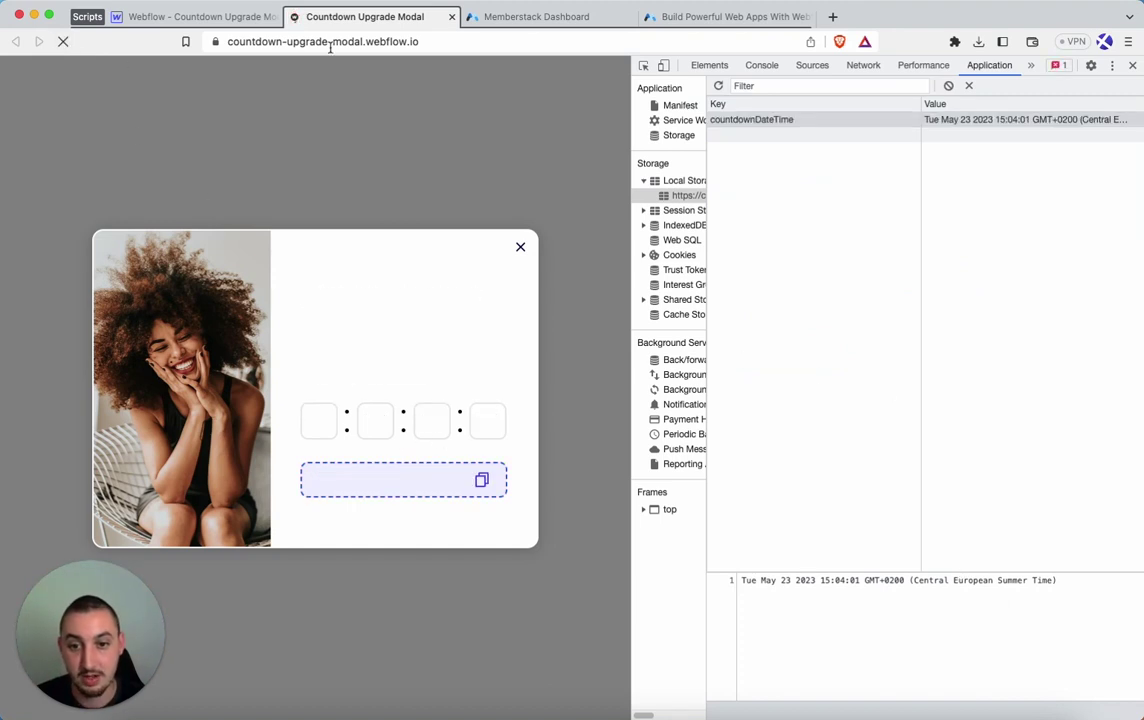
# Reopen the staging site, copy code A3H7IP12, and let the countdown expire so the modal disappears
pyautogui.click(452, 17)
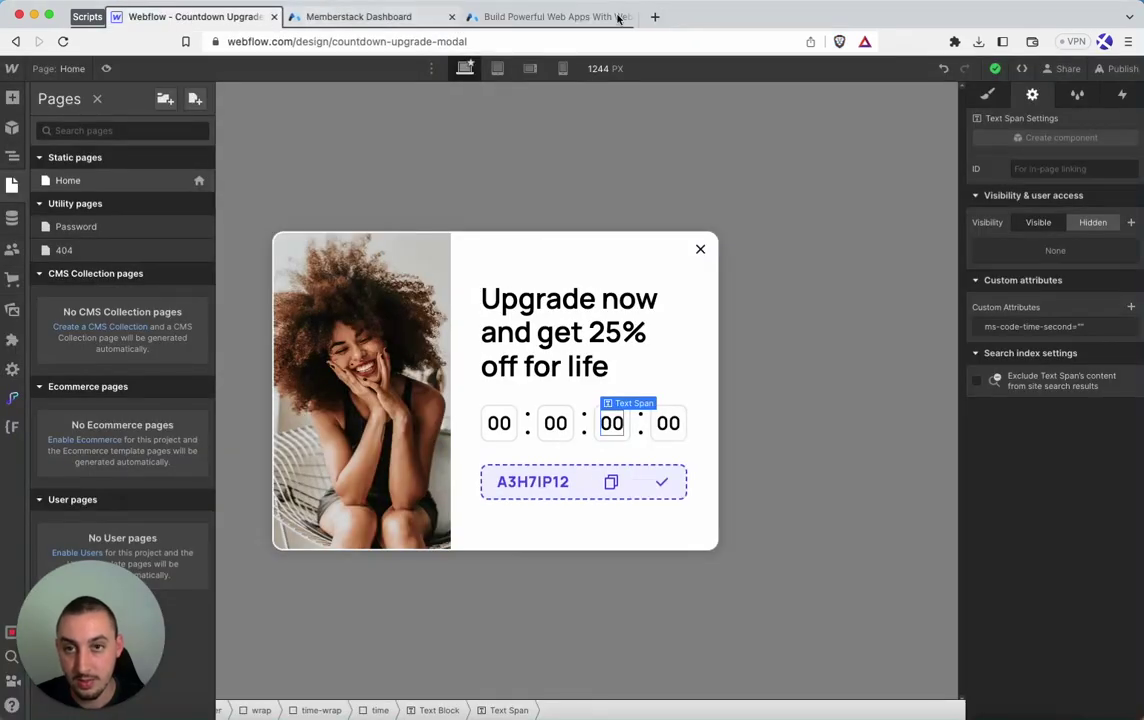
pyautogui.click(1118, 68)
pyautogui.click(1068, 147)
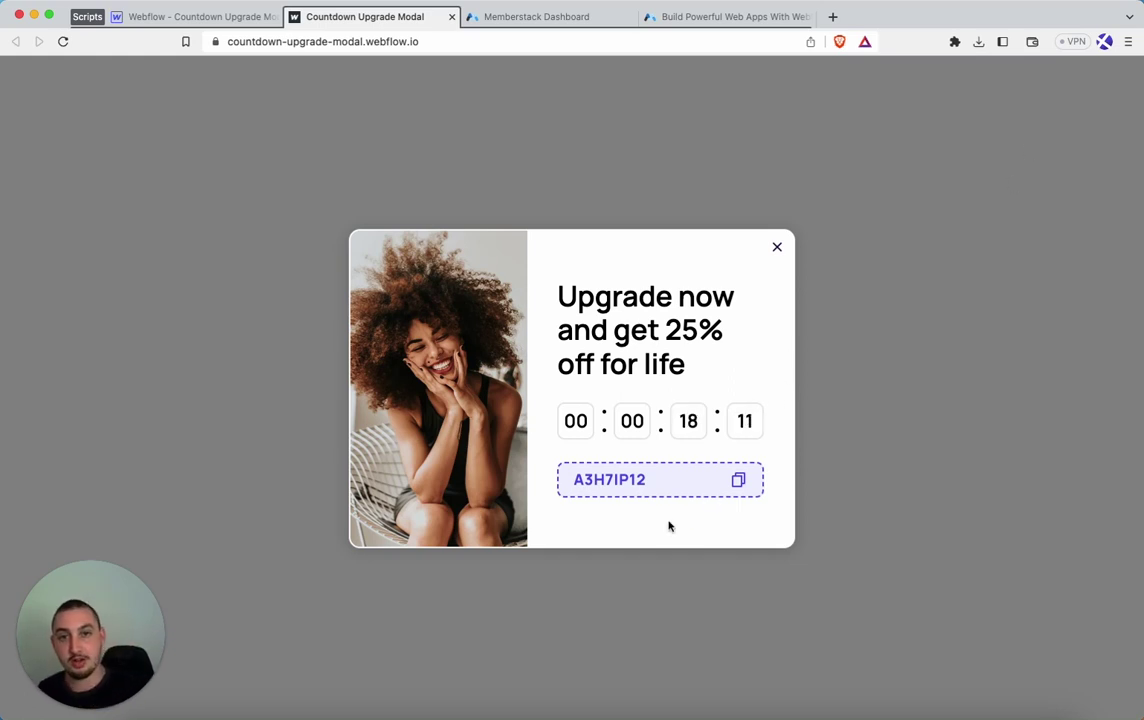
pyautogui.click(700, 480)
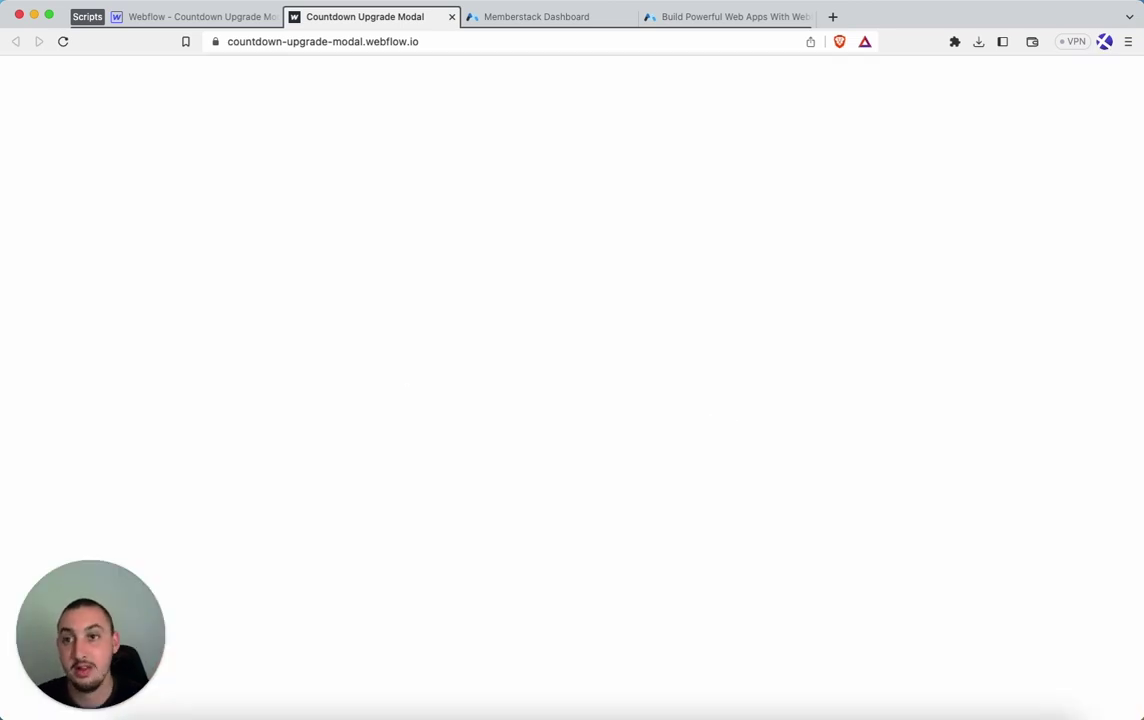
# In the Designer, check modal-outer's ms-code-countdown="hide-on-end" attribute and the minute digits' attribute
pyautogui.click(179, 18)
pyautogui.click(815, 420)
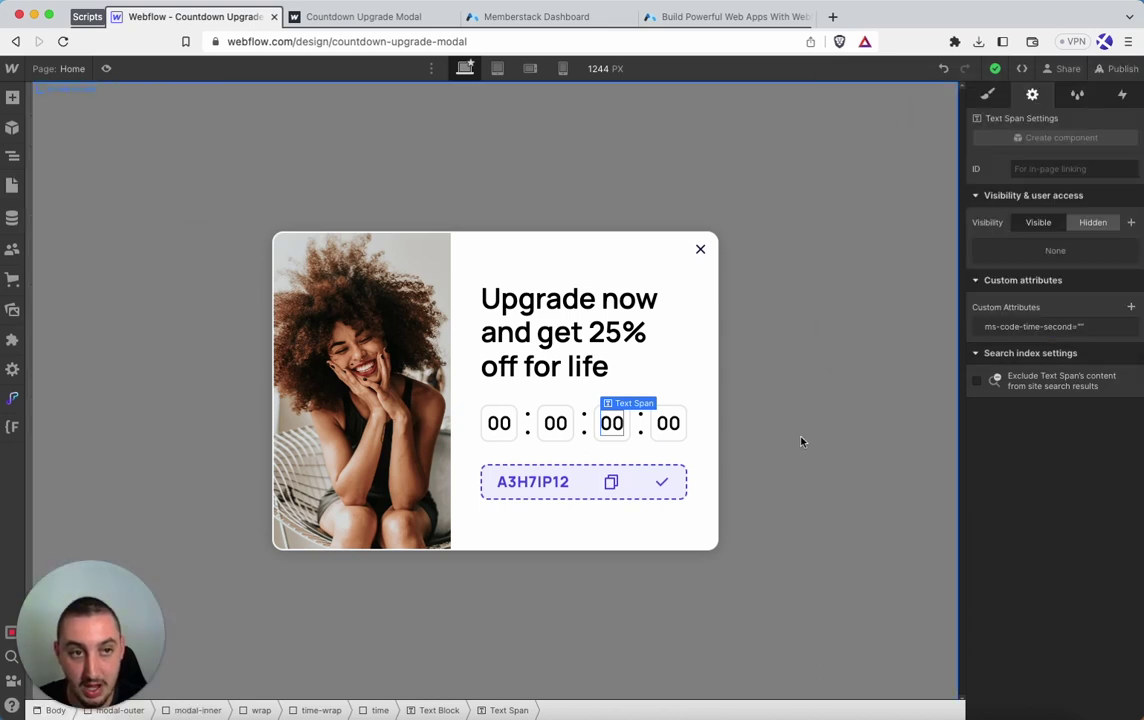
pyautogui.click(760, 395)
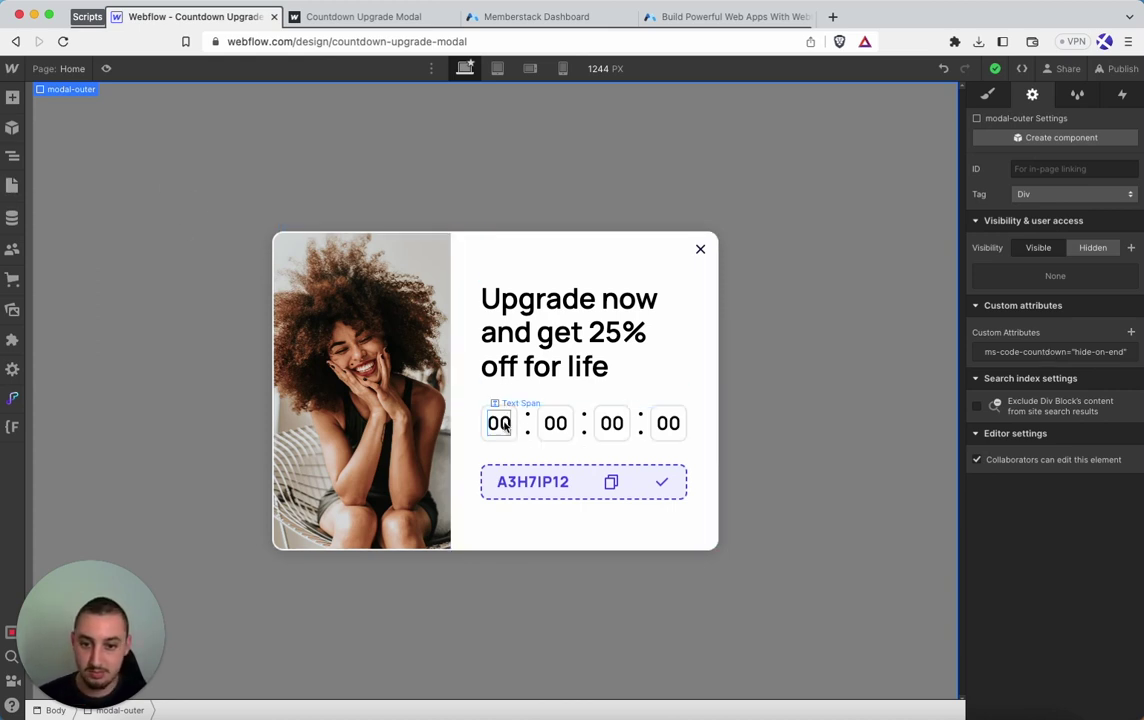
pyautogui.click(563, 426)
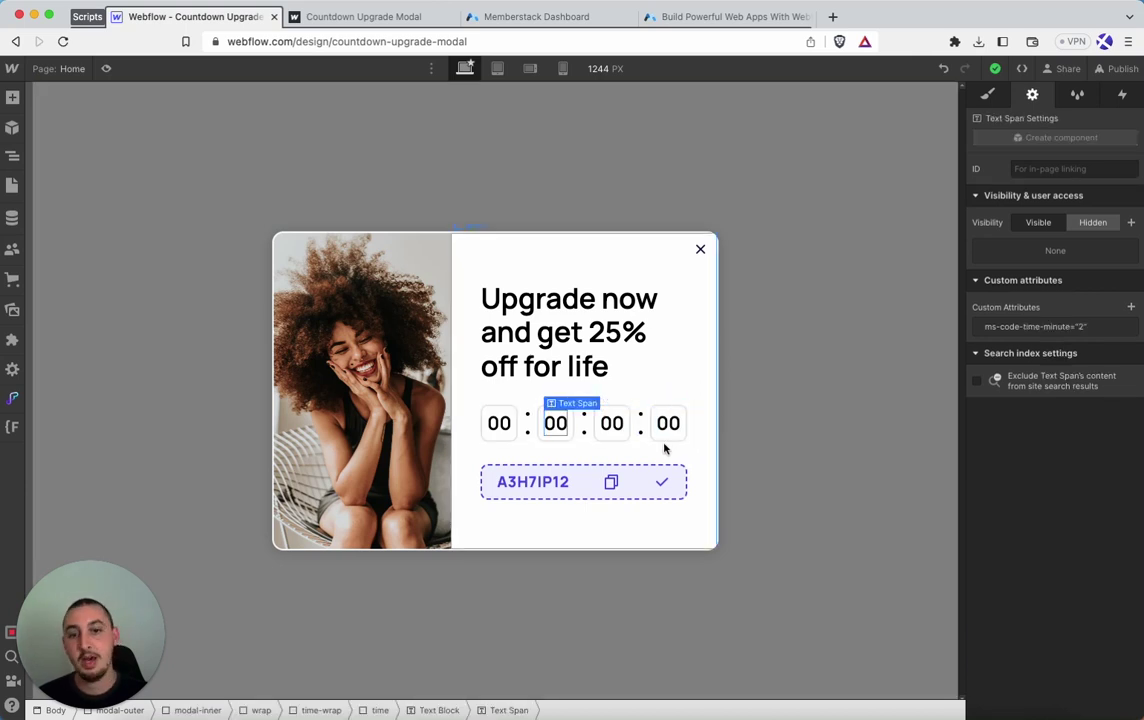
pyautogui.click(815, 317)
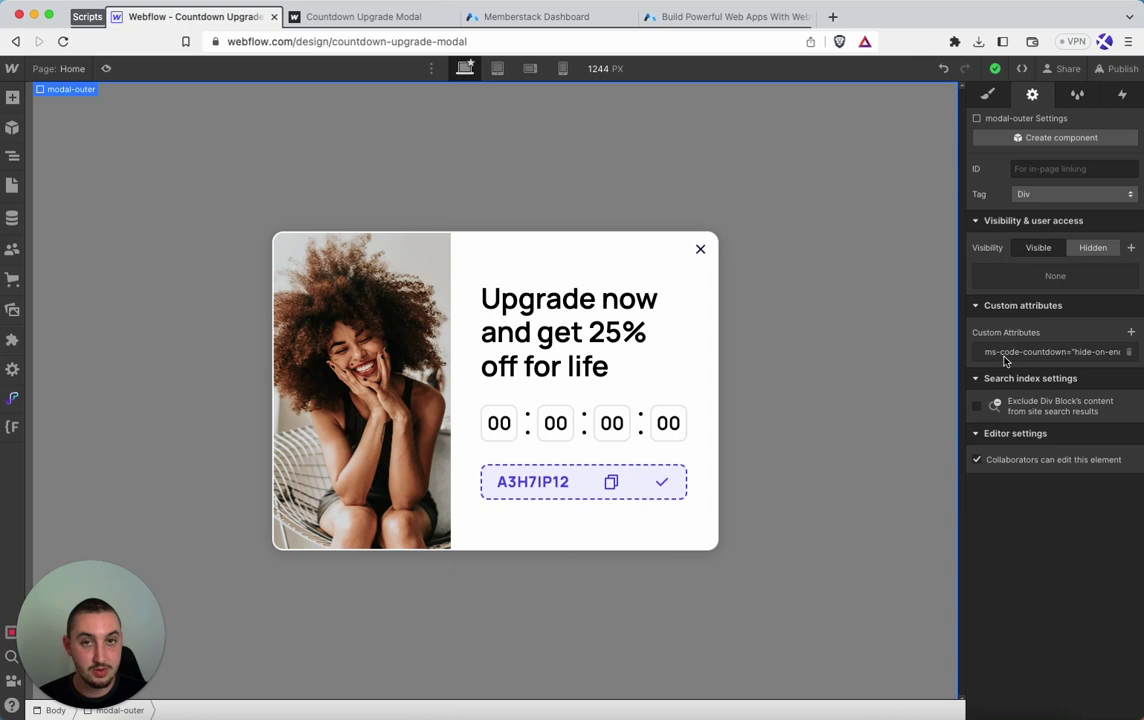